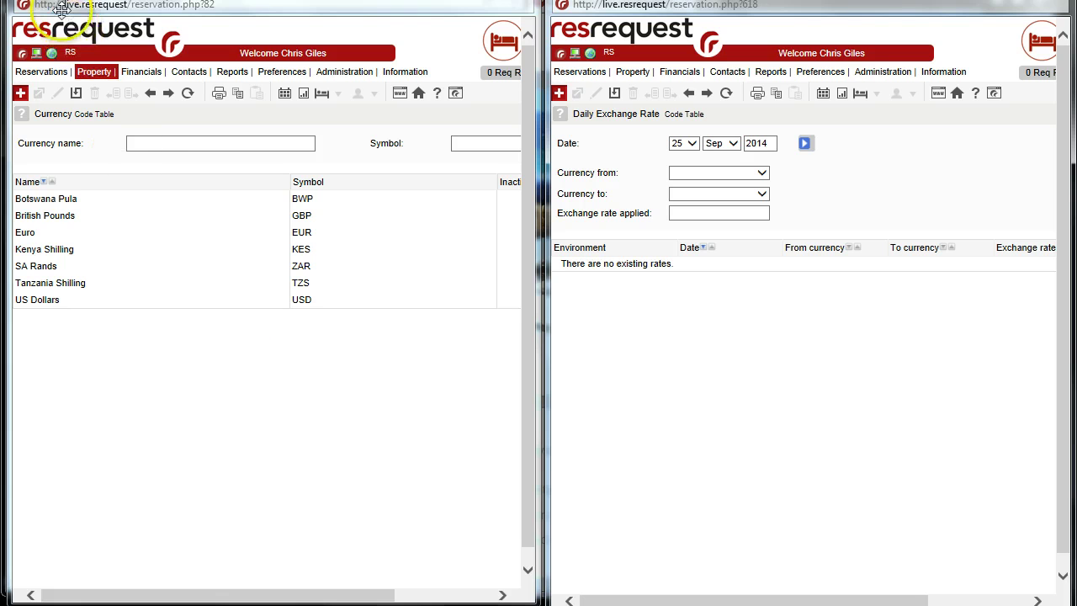
{"action": "left_click", "coordinate": [158, 328]}
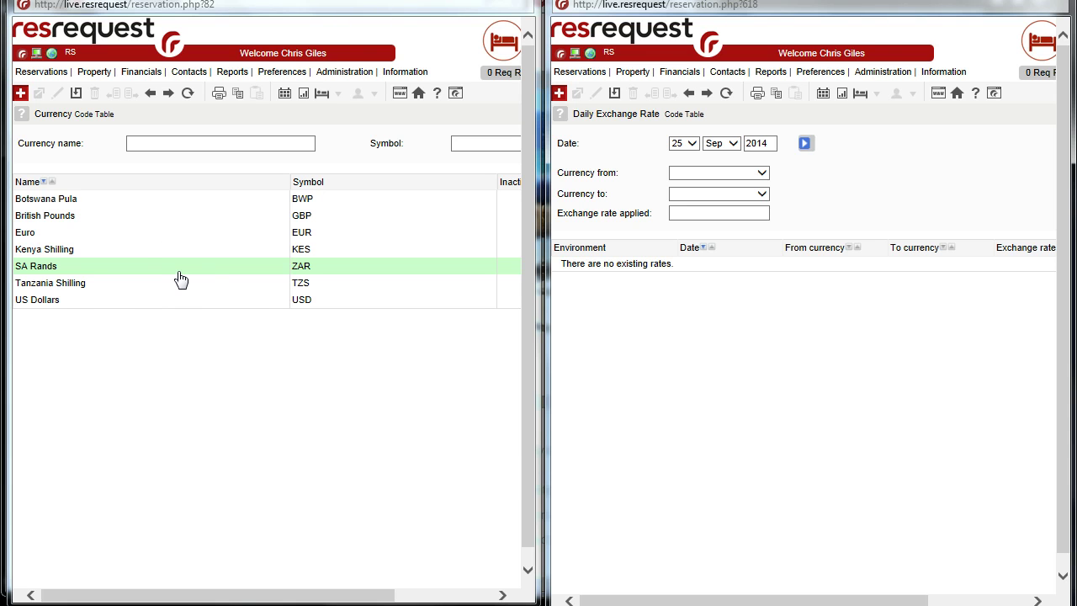
{"action": "left_click_drag", "start_coordinate": [180, 279], "coordinate": [202, 269]}
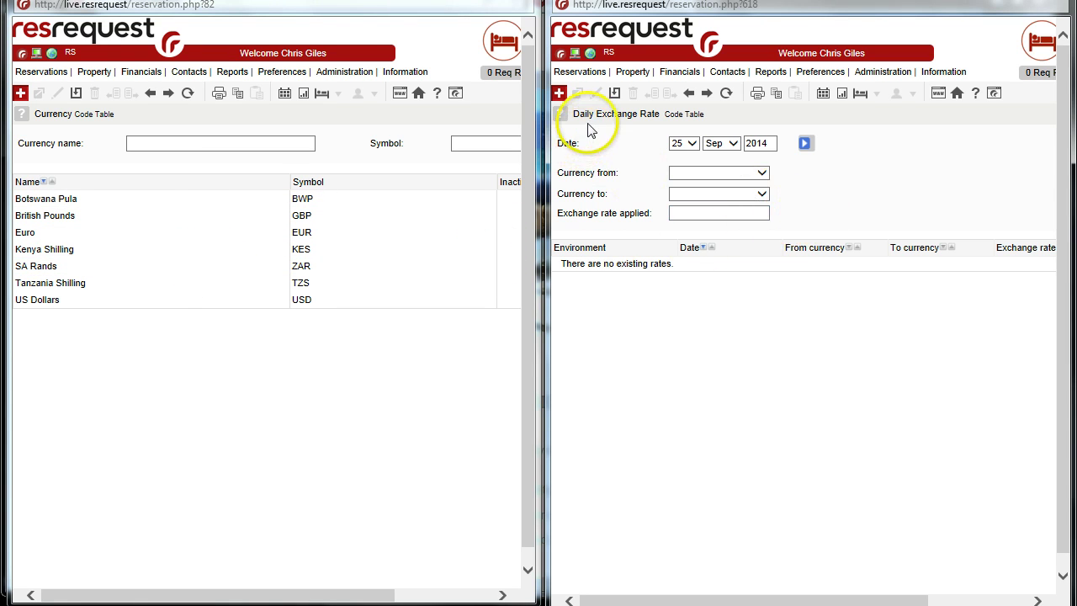
{"action": "left_click", "coordinate": [757, 173]}
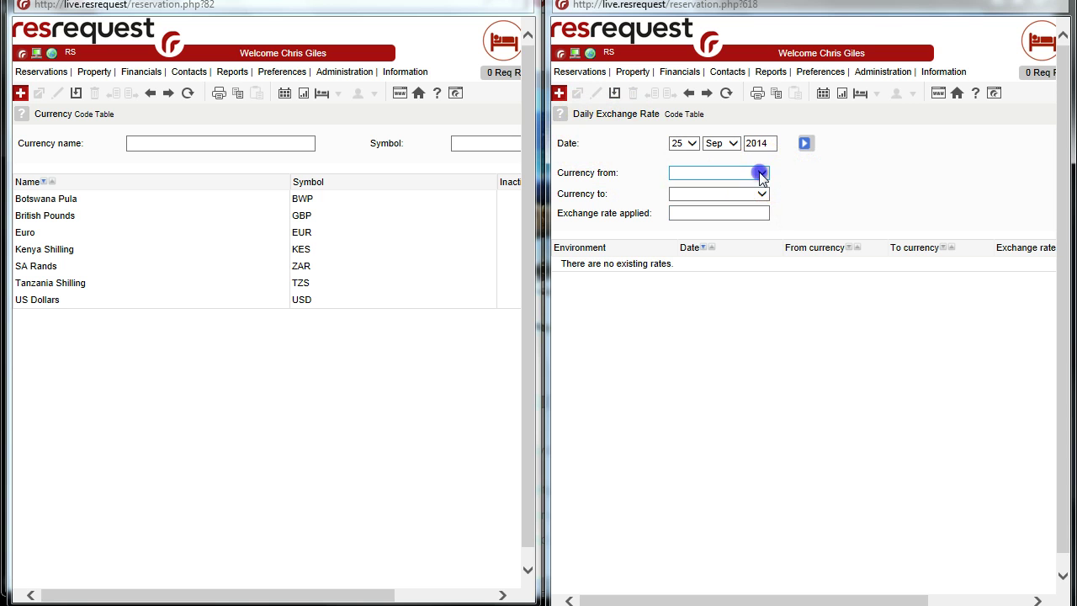
{"action": "left_click", "coordinate": [814, 191]}
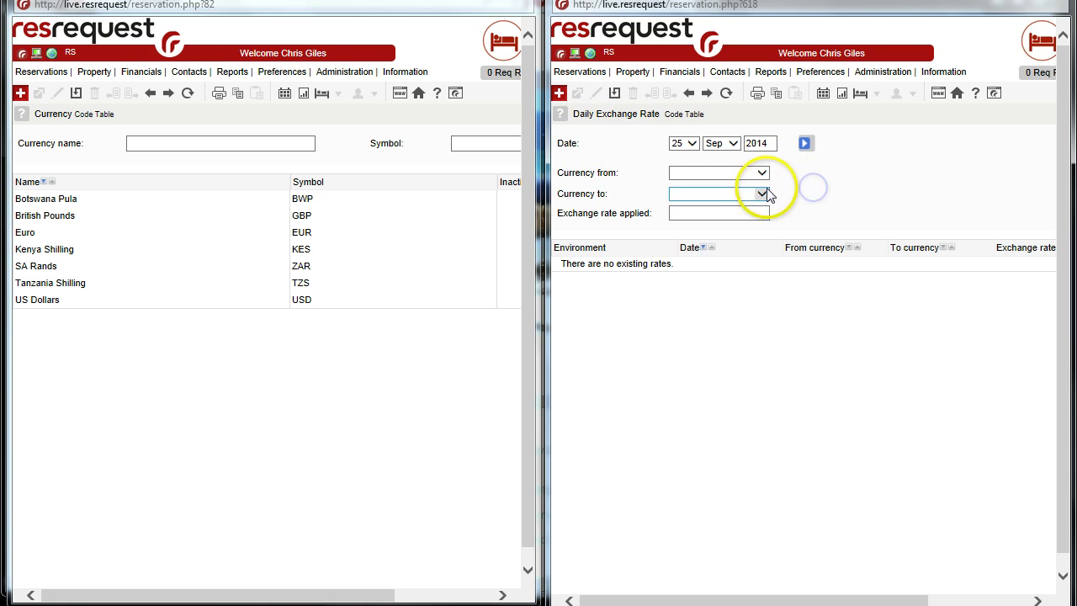
{"action": "left_click", "coordinate": [761, 193]}
{"action": "left_click", "coordinate": [806, 190]}
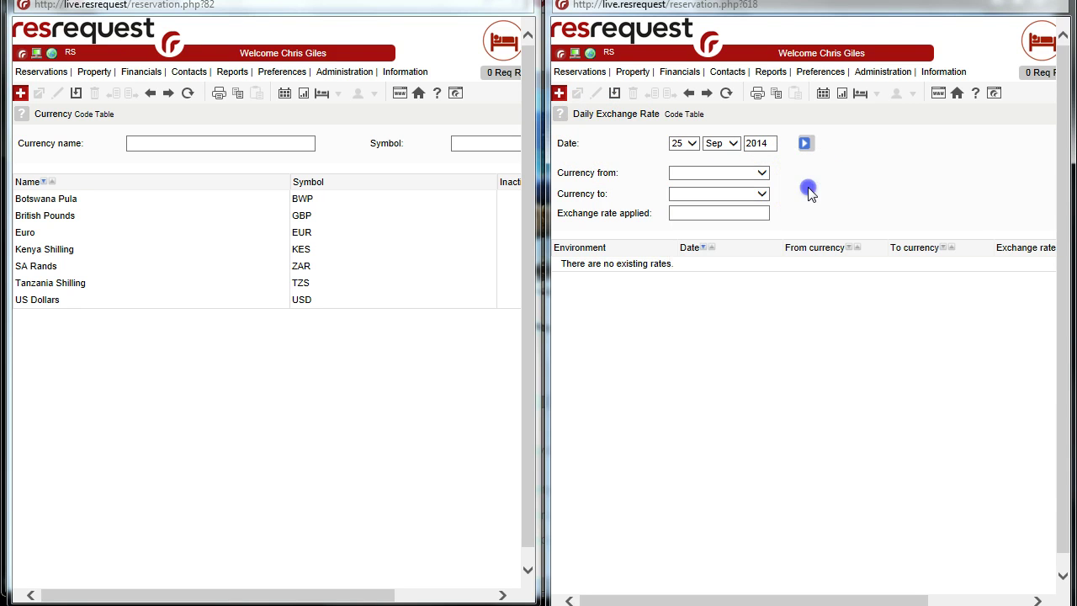
Set the daily exchange rate's source currency to US Dollars and its target currency to SA Rands.
{"action": "left_click", "coordinate": [762, 179]}
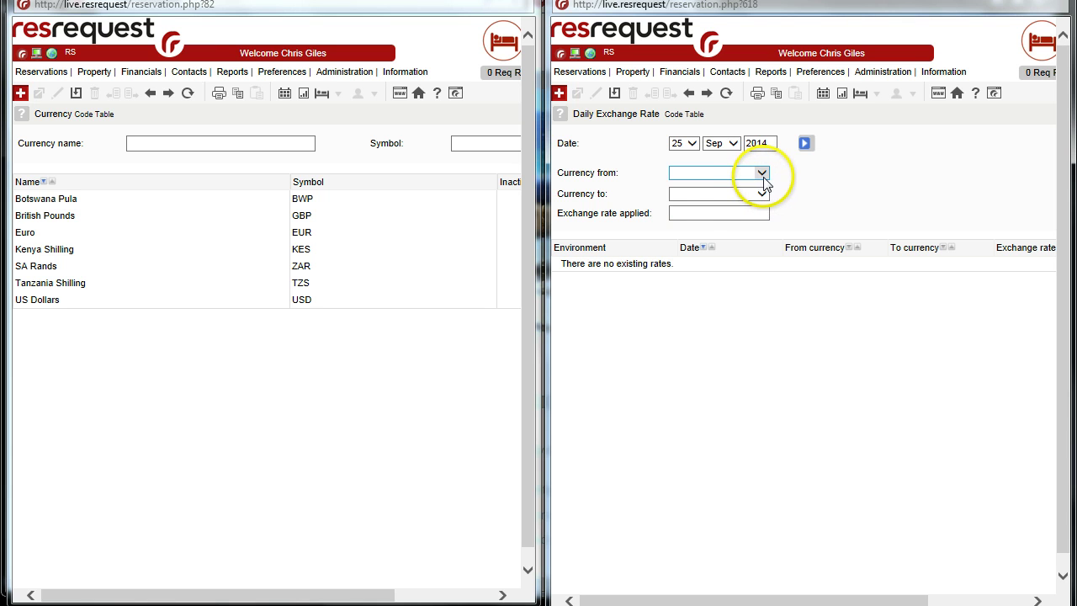
{"action": "left_click", "coordinate": [764, 182]}
{"action": "left_click", "coordinate": [716, 247]}
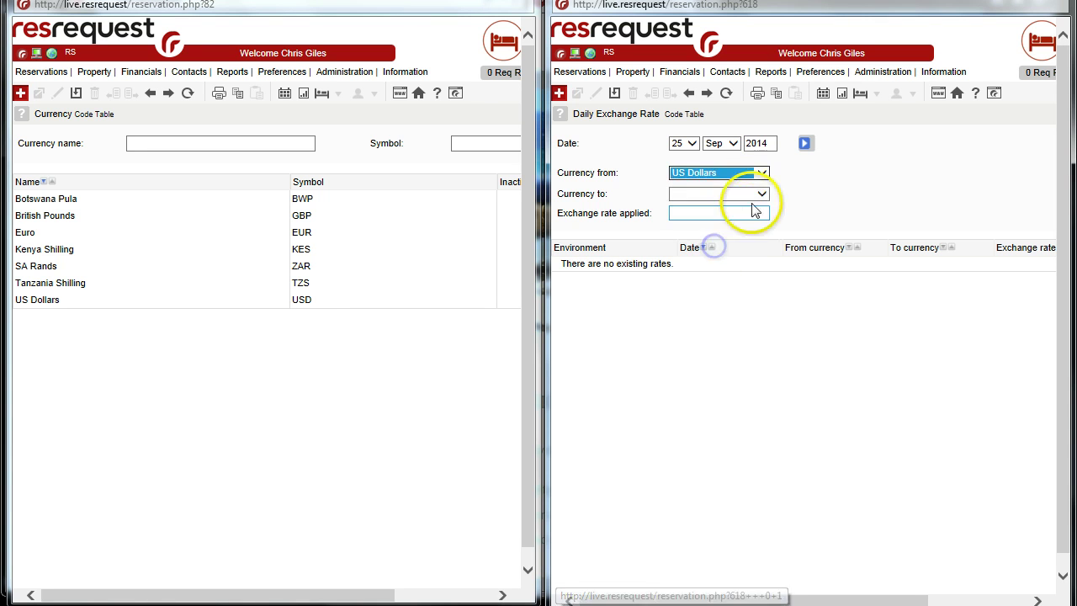
{"action": "left_click", "coordinate": [762, 193]}
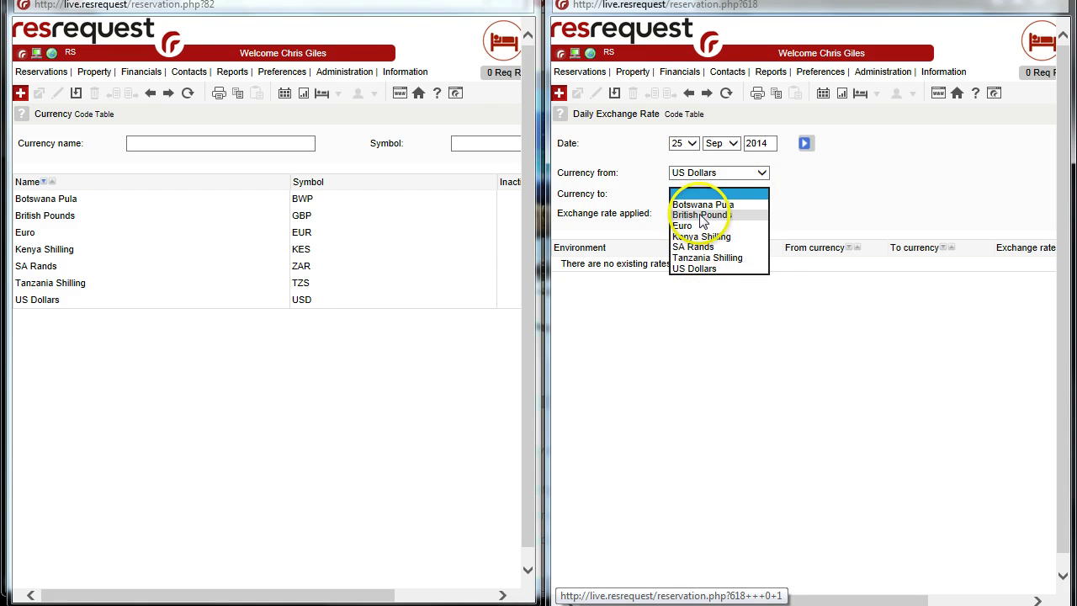
{"action": "left_click", "coordinate": [701, 254]}
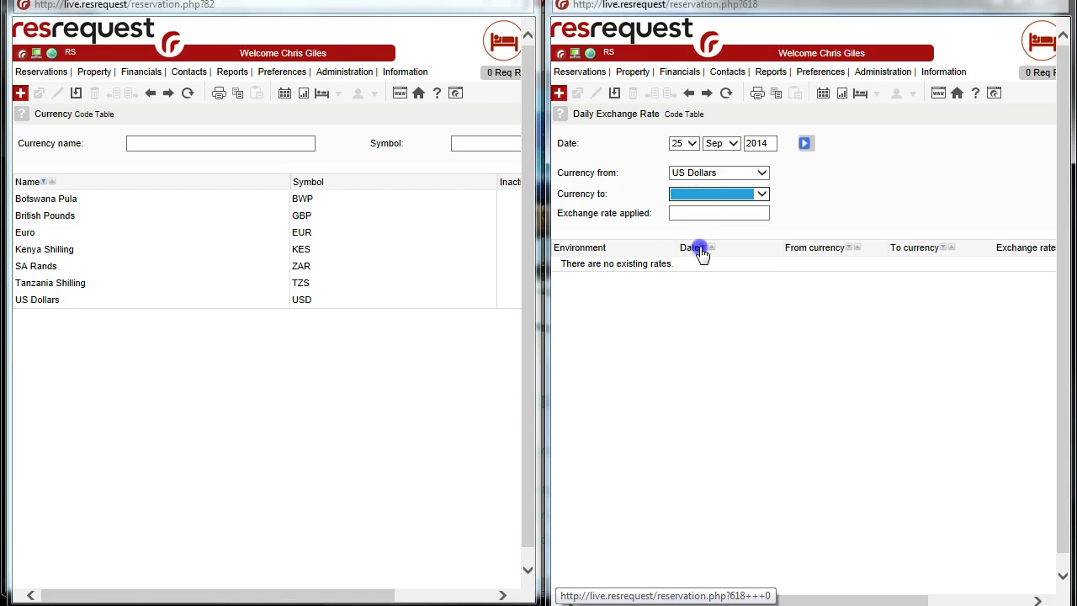
Set the daily exchange rate to convert from SA Rands to US Dollars.
{"action": "left_click", "coordinate": [762, 174]}
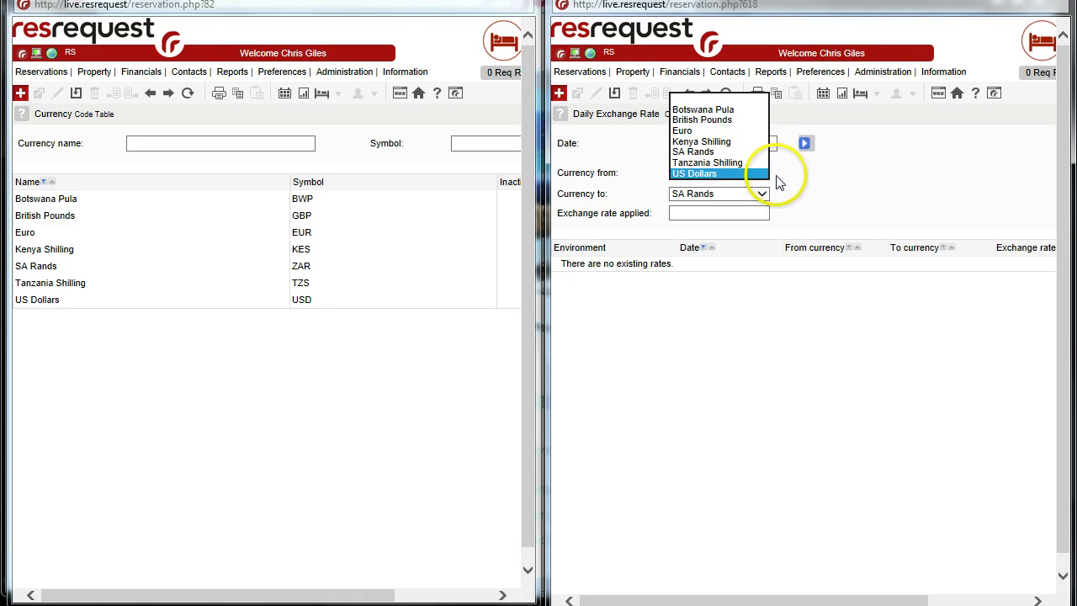
{"action": "left_click", "coordinate": [713, 151]}
{"action": "left_click", "coordinate": [760, 195]}
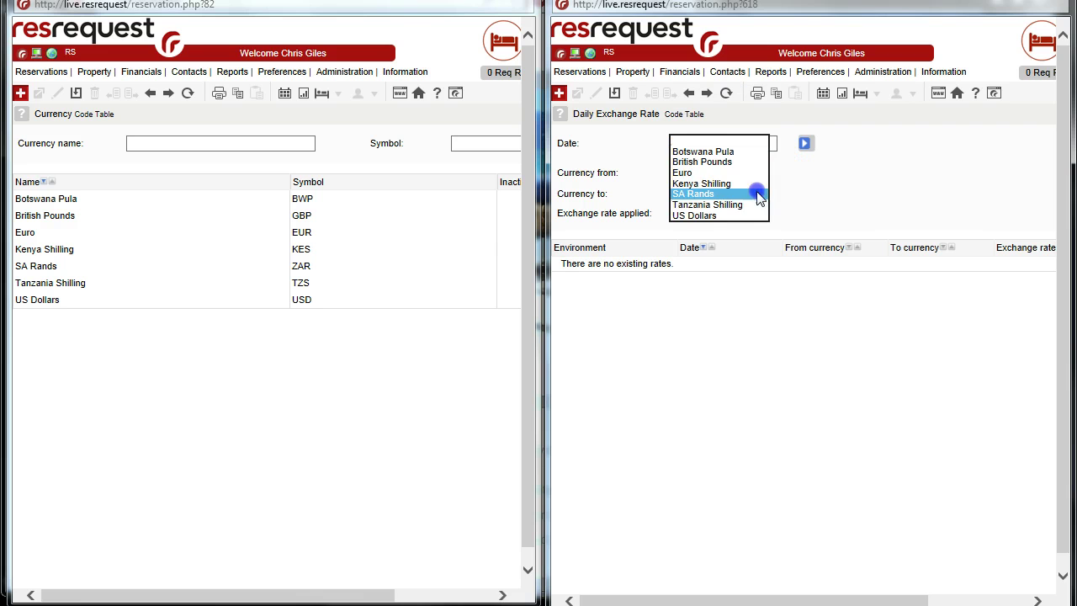
{"action": "left_click", "coordinate": [705, 215]}
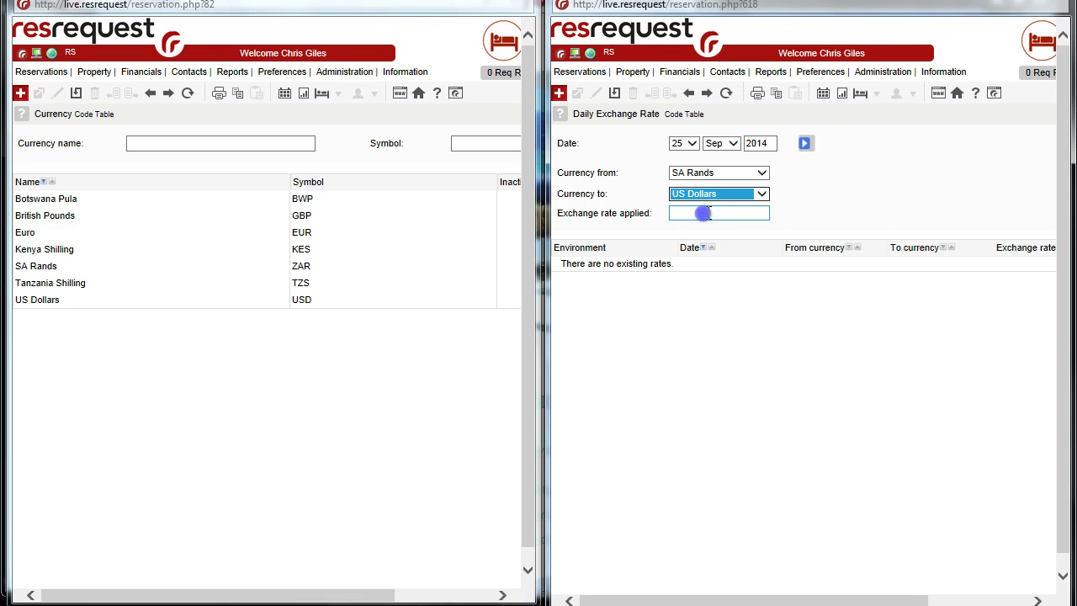
{"action": "left_click", "coordinate": [786, 329]}
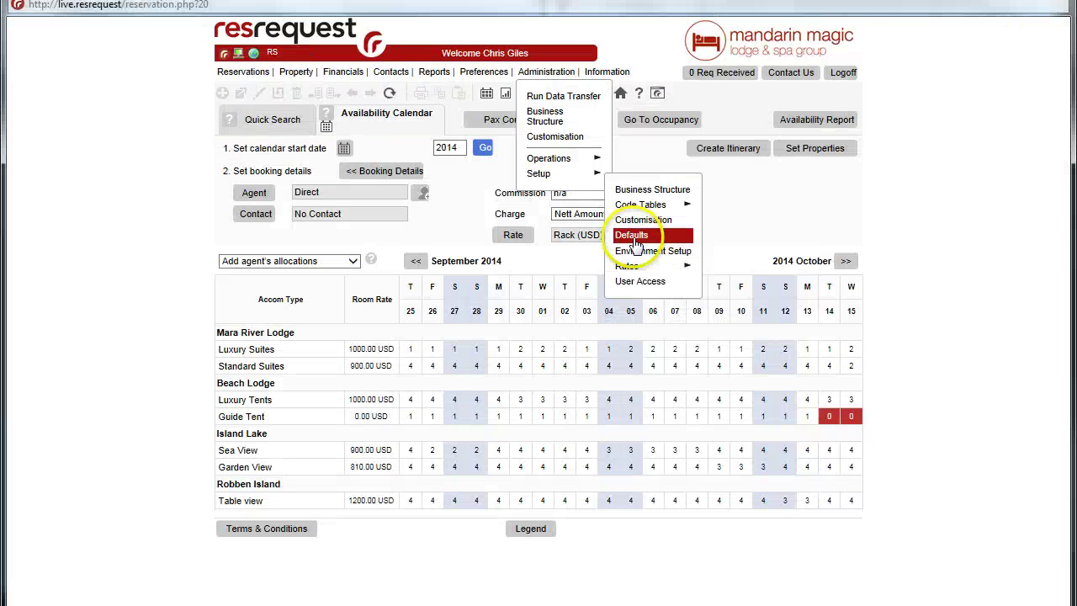
Open the system defaults and review the financial exchange rate settings, including the environment nominated to manage exchange rates.
{"action": "left_click", "coordinate": [635, 241]}
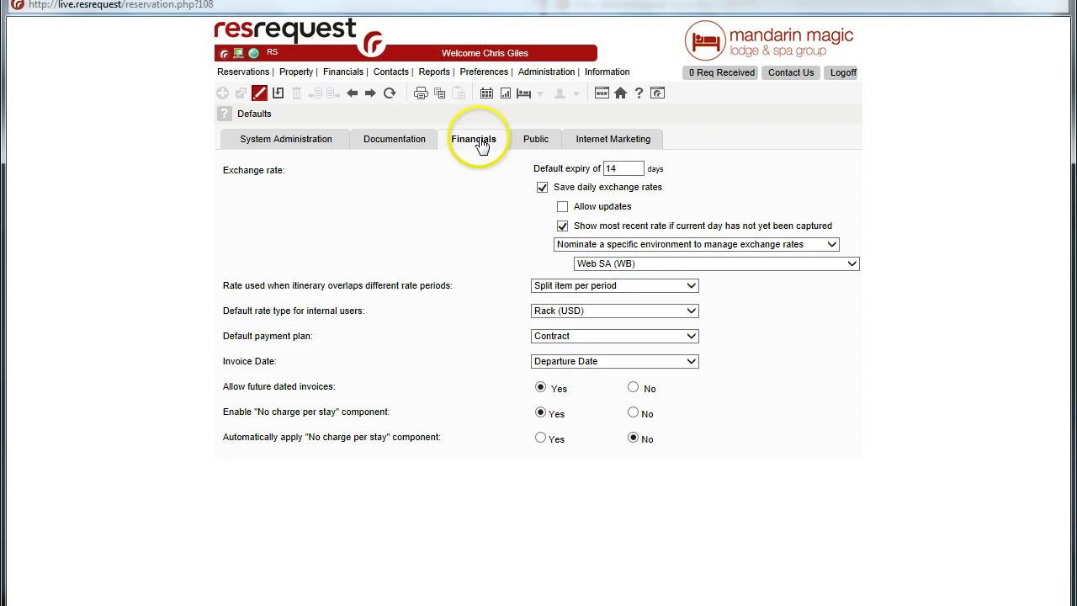
{"action": "left_click", "coordinate": [294, 174]}
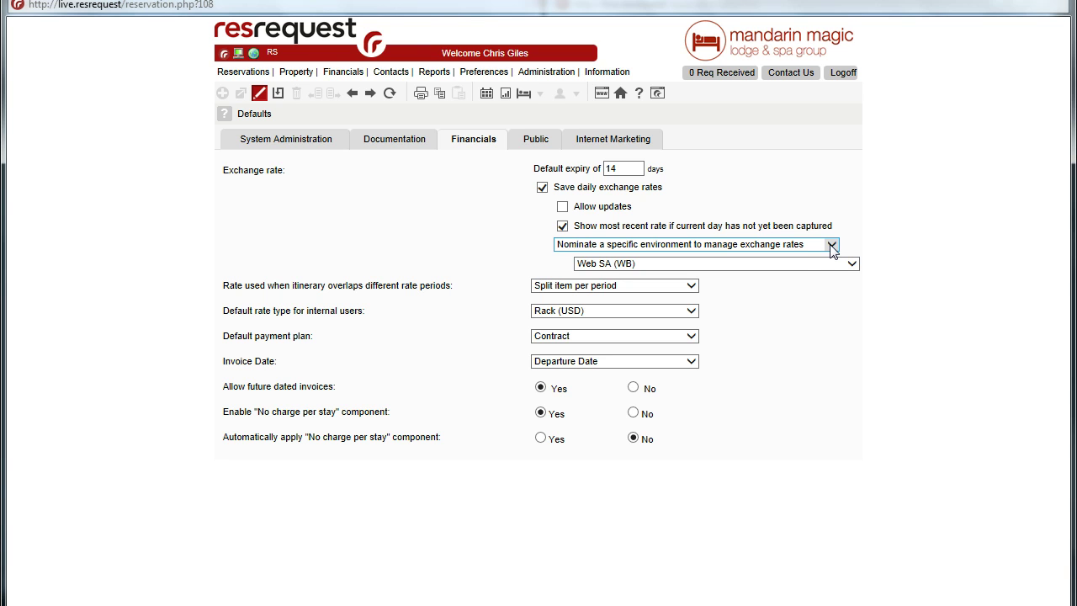
{"action": "left_click", "coordinate": [832, 265]}
{"action": "left_click", "coordinate": [832, 245]}
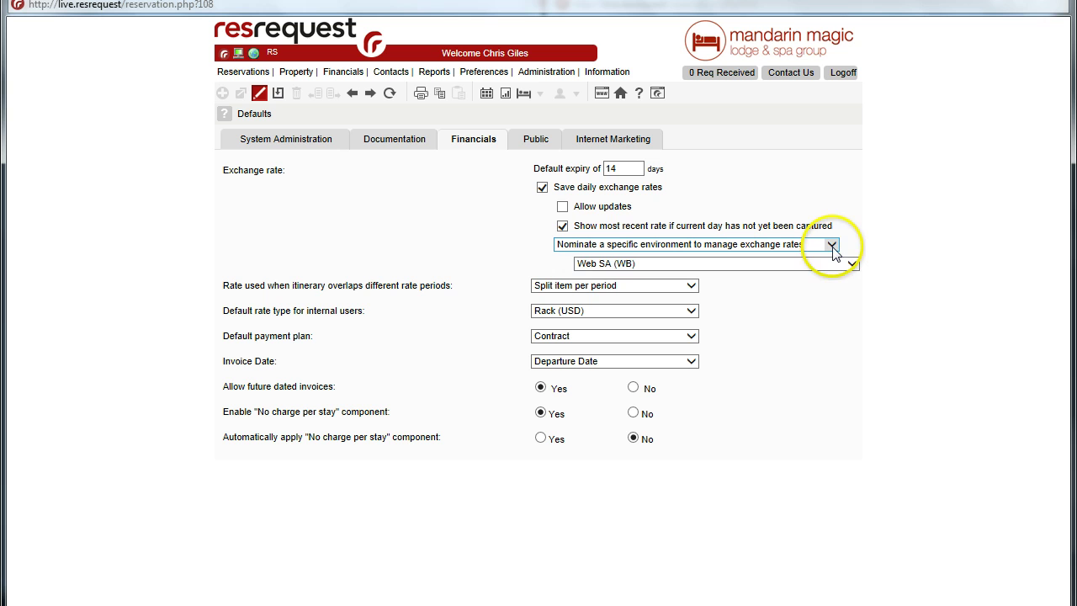
{"action": "left_click", "coordinate": [314, 252]}
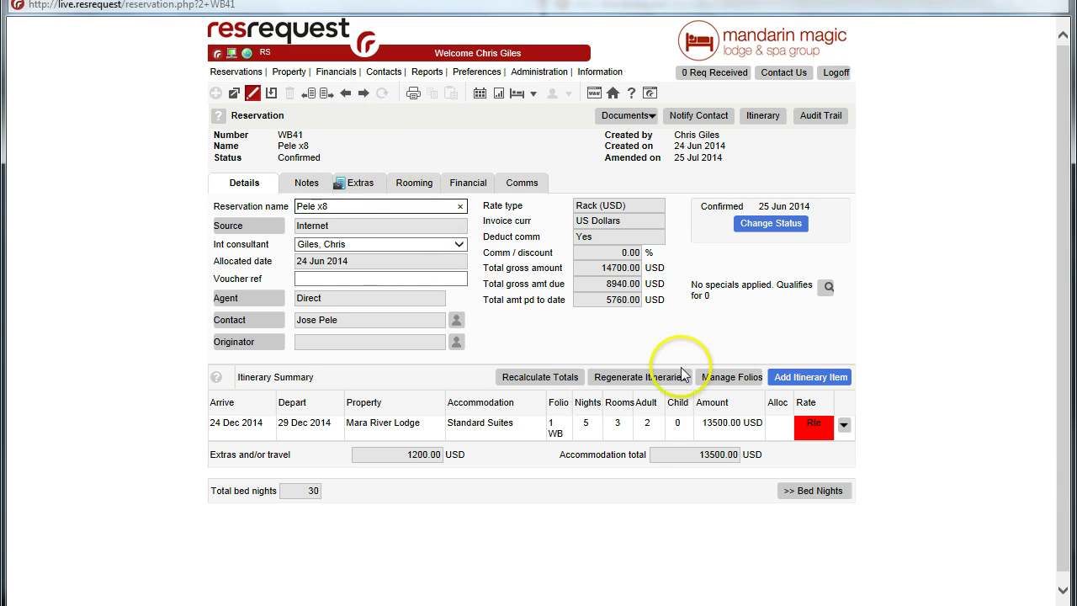
Start a new extra on the reservation and choose Peninsula Tour from the non-property-specific Activities category.
{"action": "left_click", "coordinate": [353, 184]}
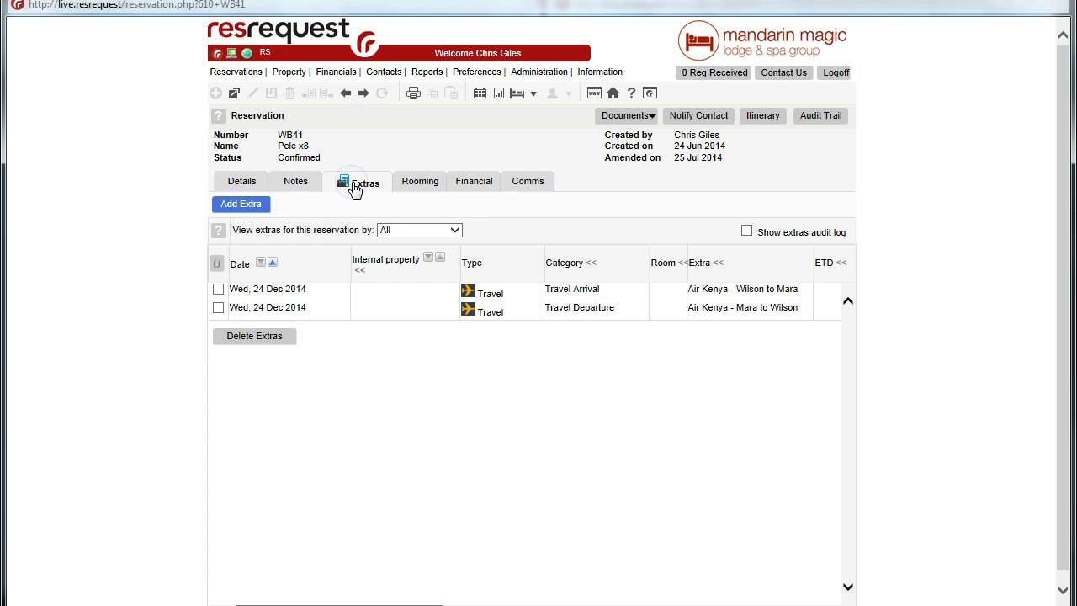
{"action": "left_click", "coordinate": [244, 205]}
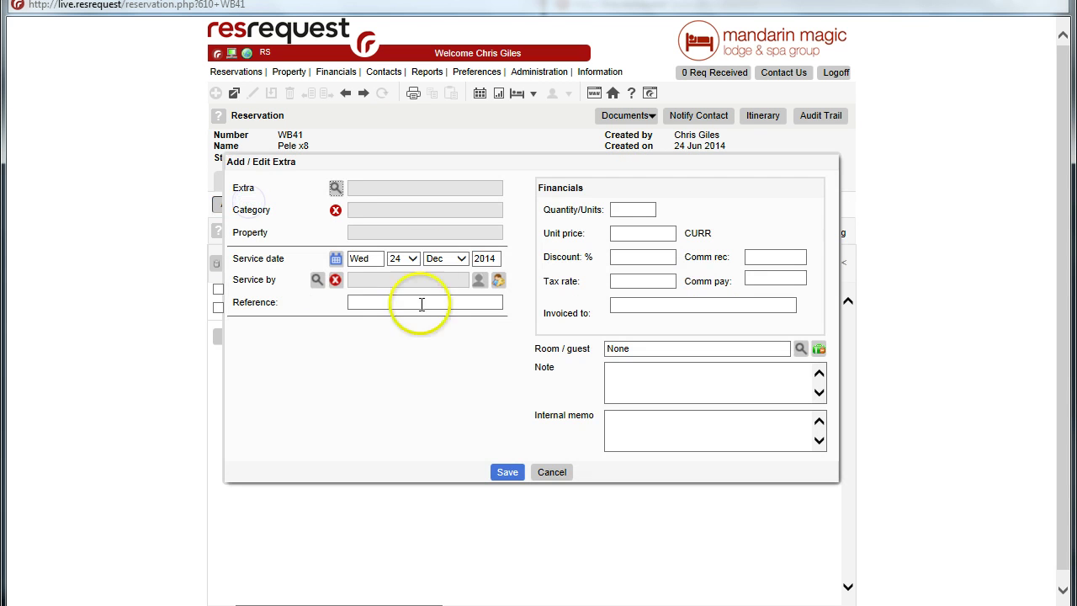
{"action": "left_click", "coordinate": [335, 190]}
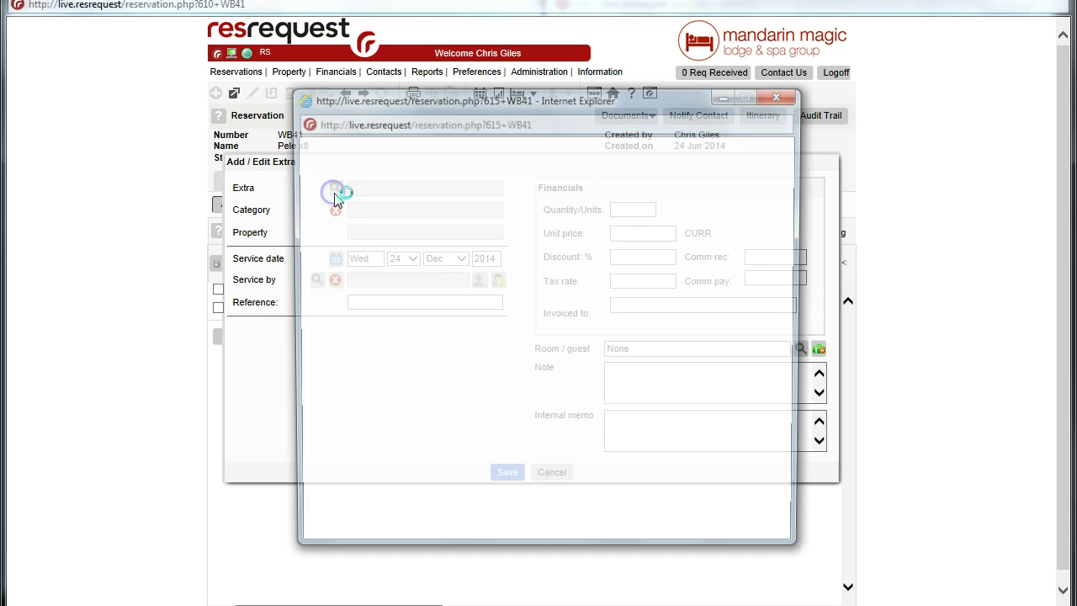
{"action": "left_click", "coordinate": [467, 175]}
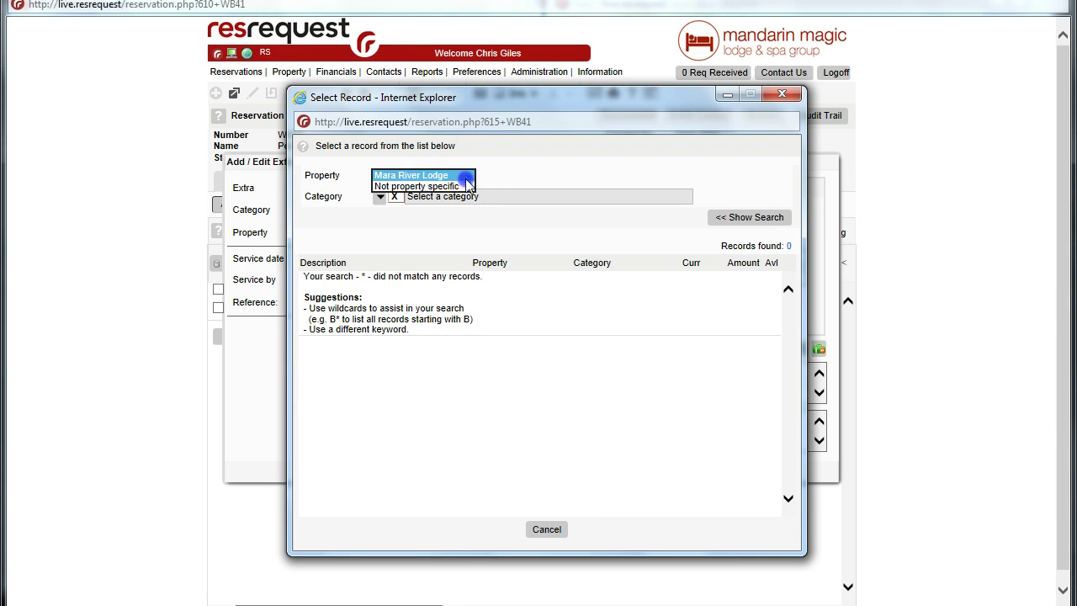
{"action": "left_click", "coordinate": [412, 187]}
{"action": "left_click", "coordinate": [380, 196]}
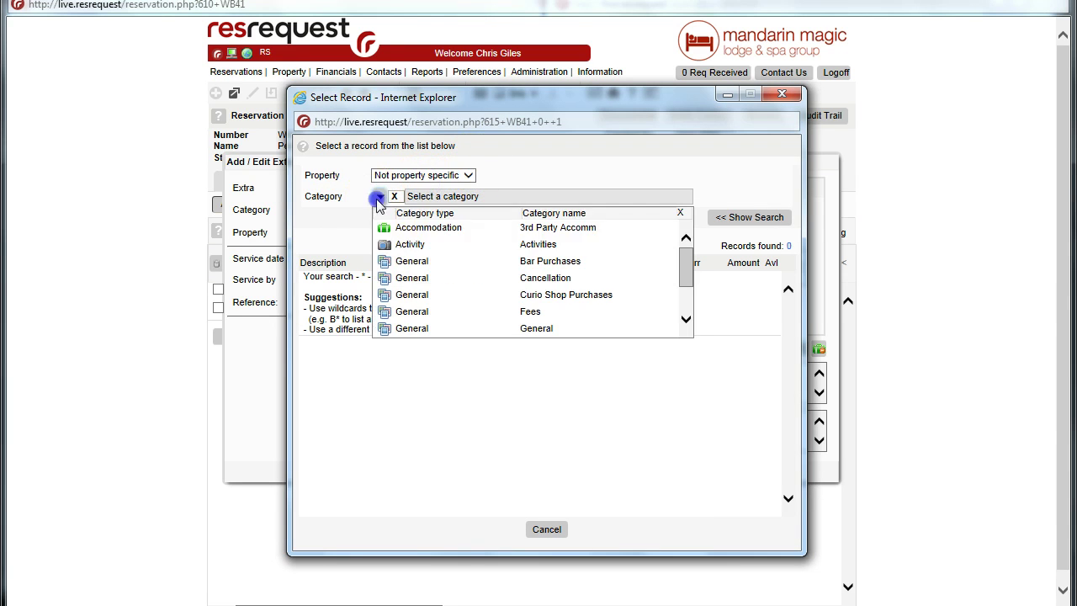
{"action": "left_click", "coordinate": [412, 244]}
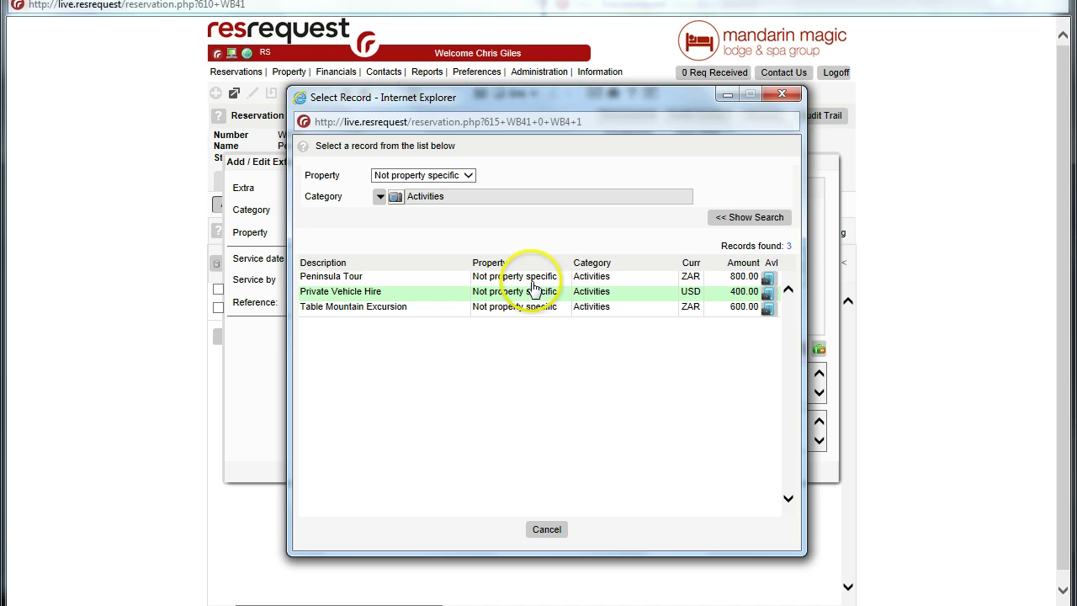
{"action": "left_click", "coordinate": [462, 280]}
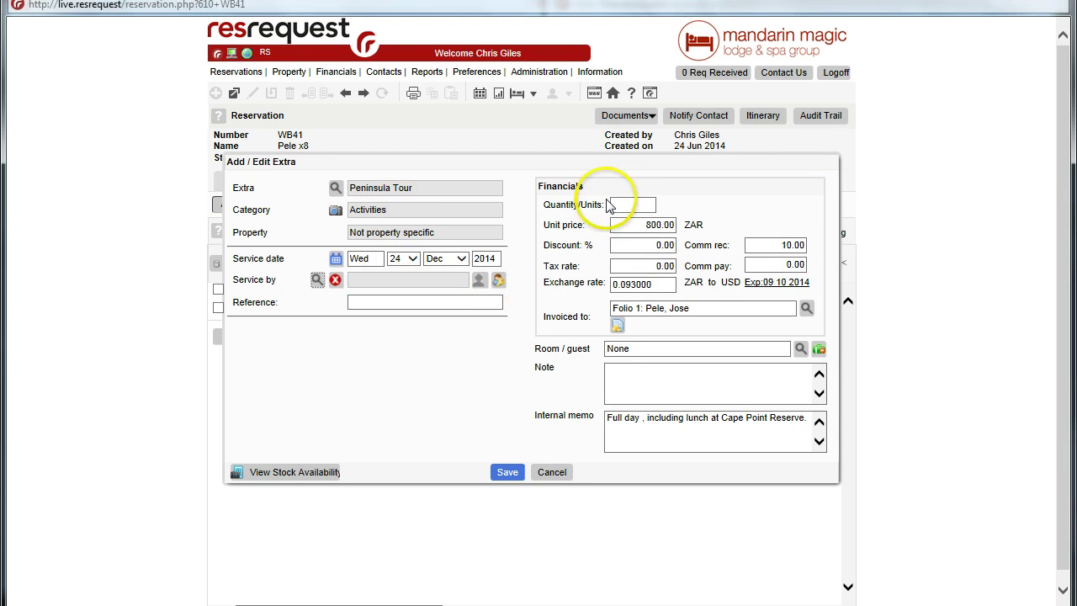
Save the Peninsula Tour extra with a quantity of 1 and check its charge amount and exchange rate in the extras list.
{"action": "left_click", "coordinate": [637, 204]}
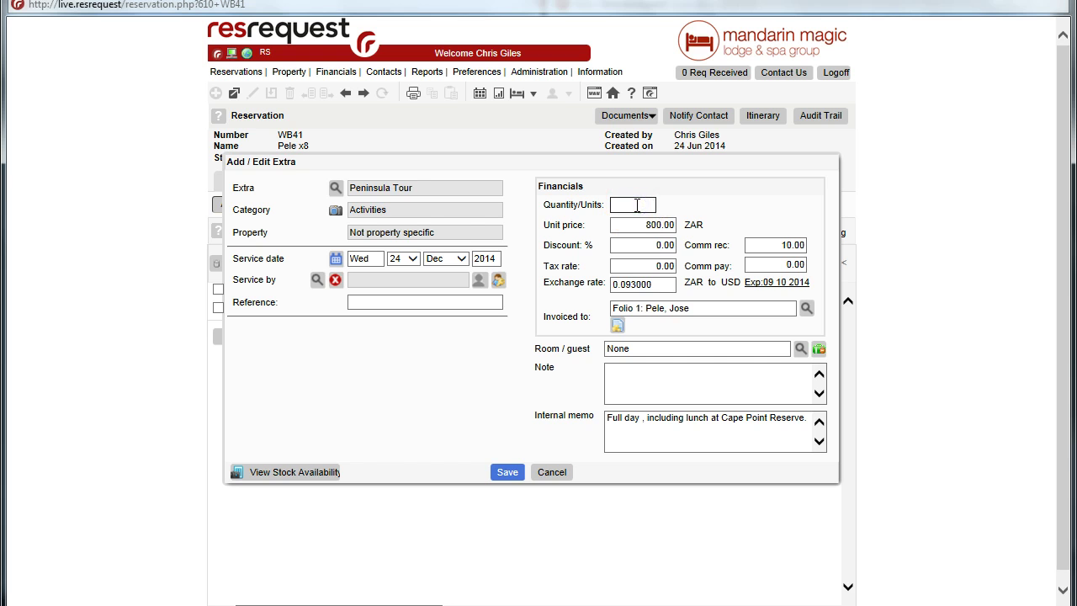
{"action": "type", "text": "1"}
{"action": "left_click", "coordinate": [766, 286]}
{"action": "left_click", "coordinate": [642, 286]}
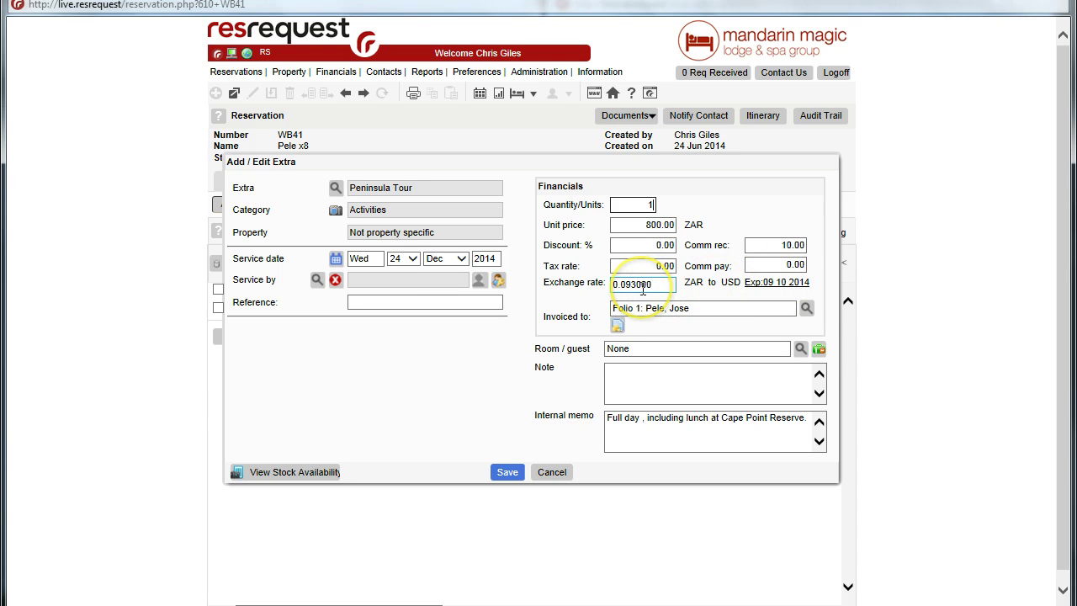
{"action": "left_click", "coordinate": [655, 285]}
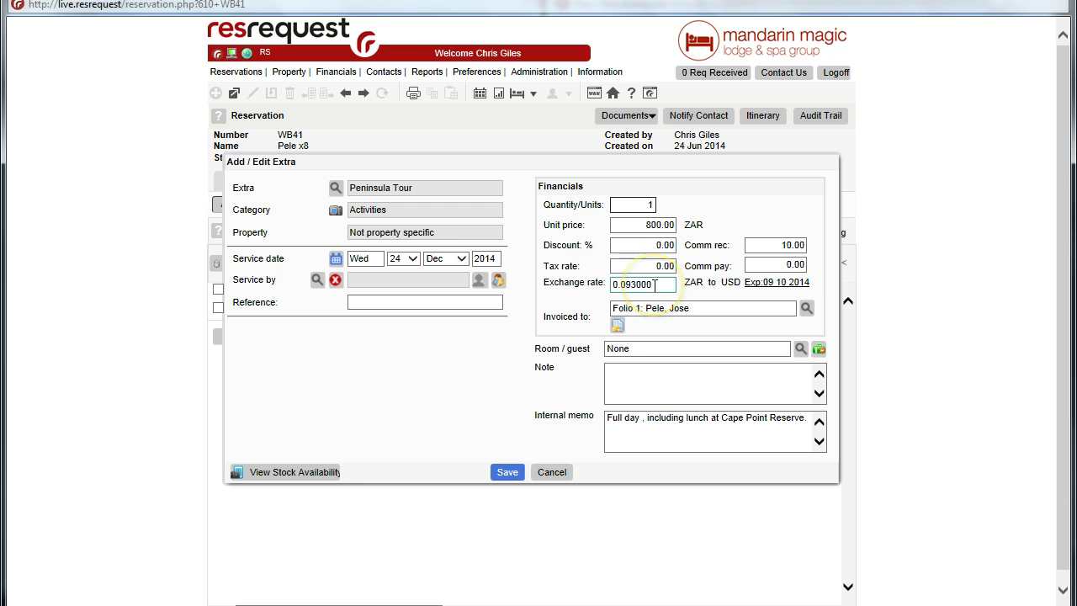
{"action": "left_click", "coordinate": [508, 472]}
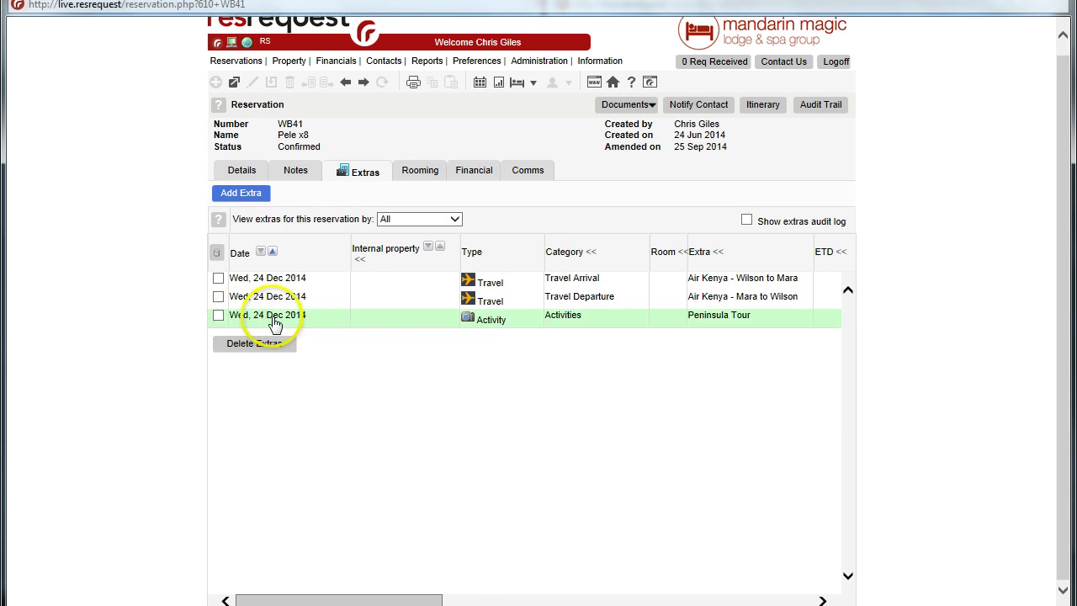
{"action": "left_click_drag", "start_coordinate": [310, 600], "coordinate": [620, 602]}
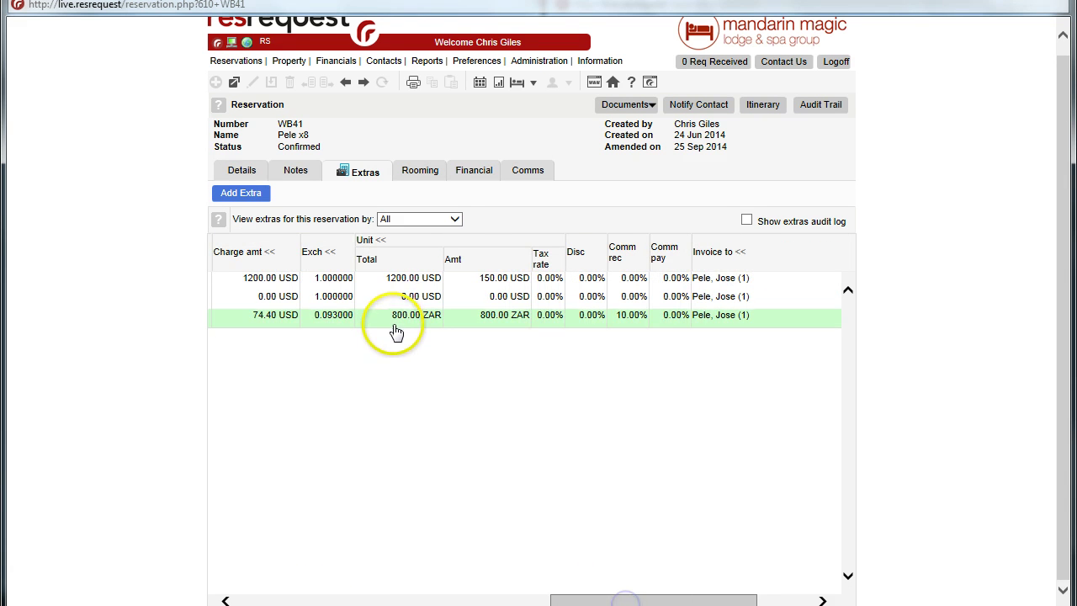
{"action": "left_click", "coordinate": [378, 377]}
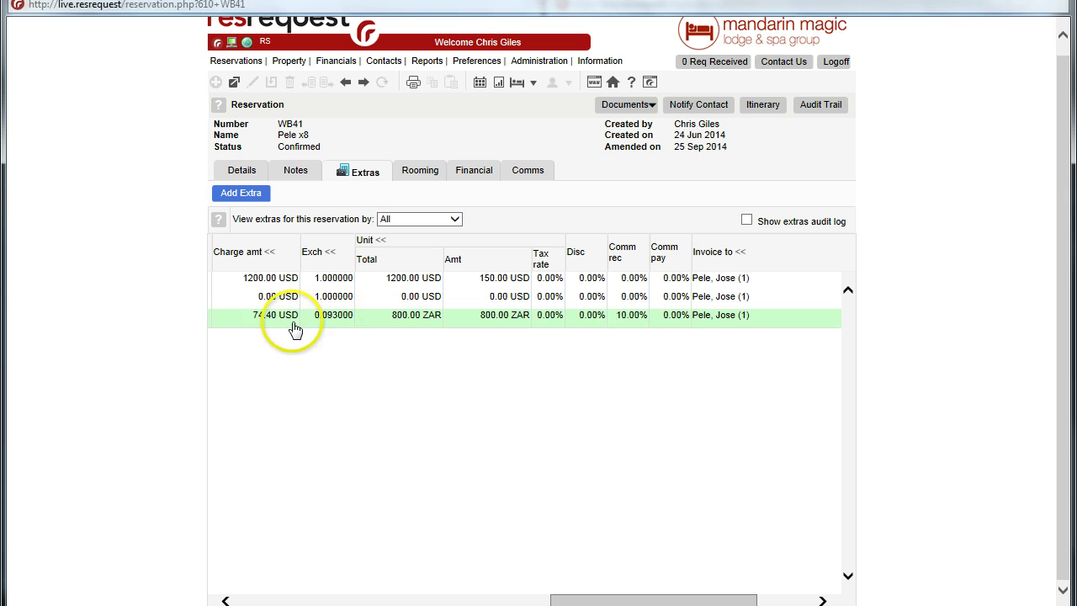